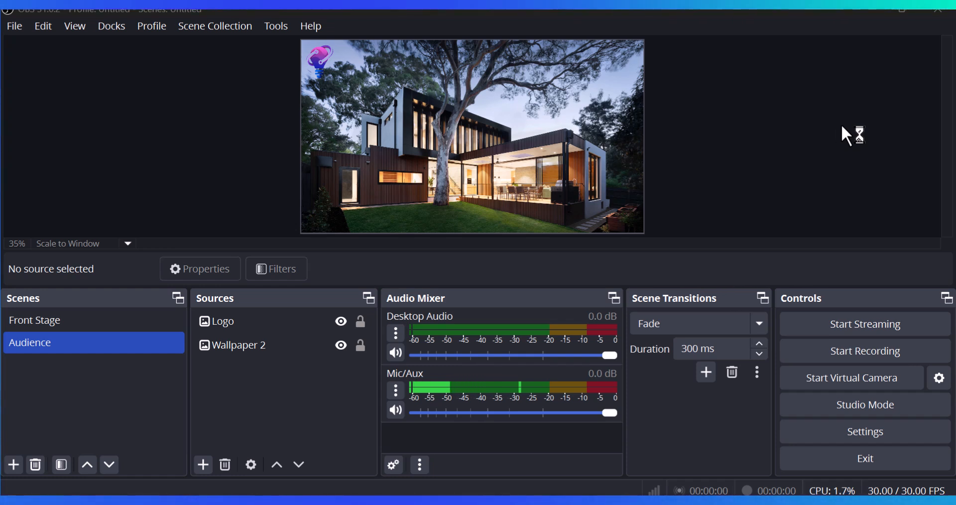
Create a scene named Sample Cam and add a new Video Capture Device source named Webcam to it
click(13, 464)
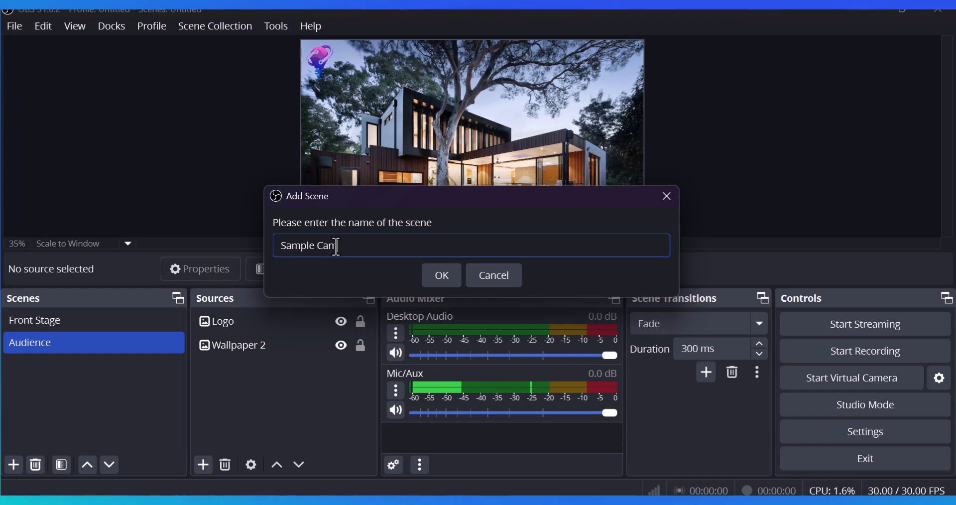
click(449, 277)
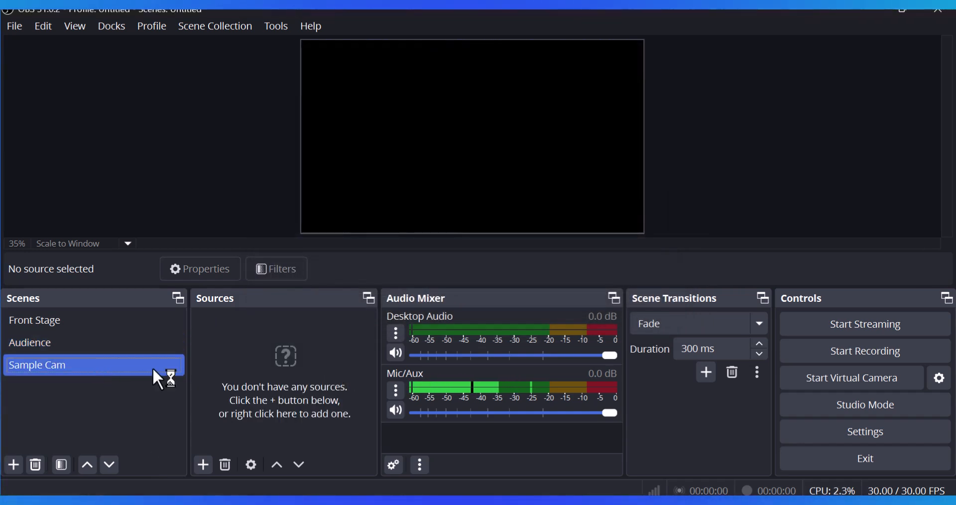
click(203, 463)
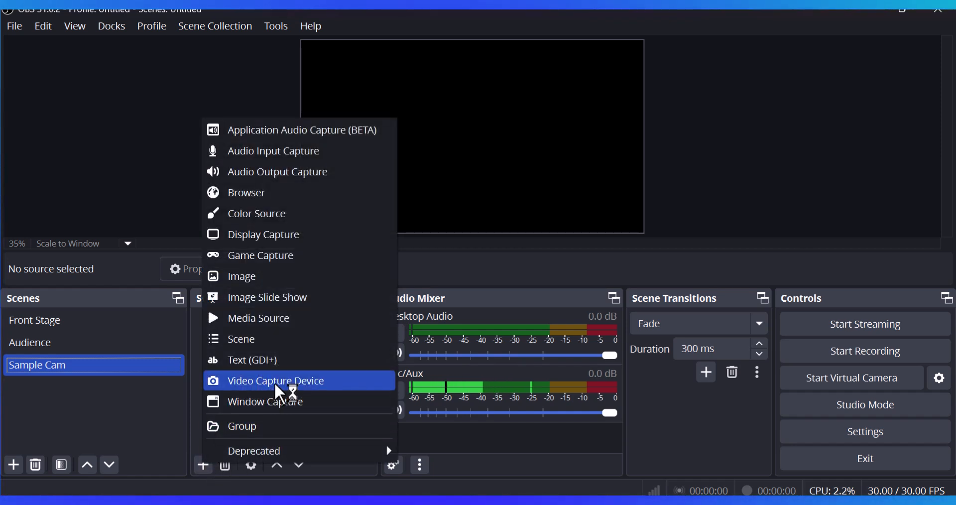
click(274, 382)
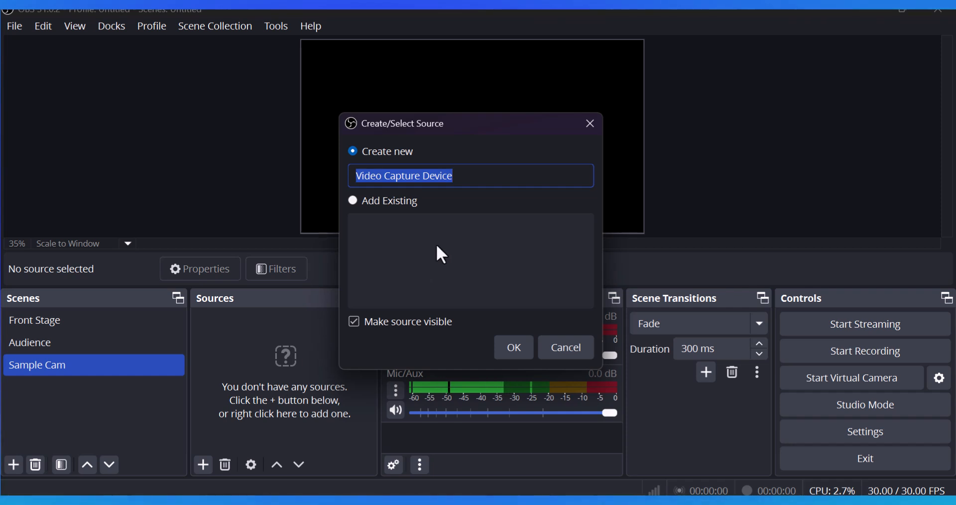
text(Web)
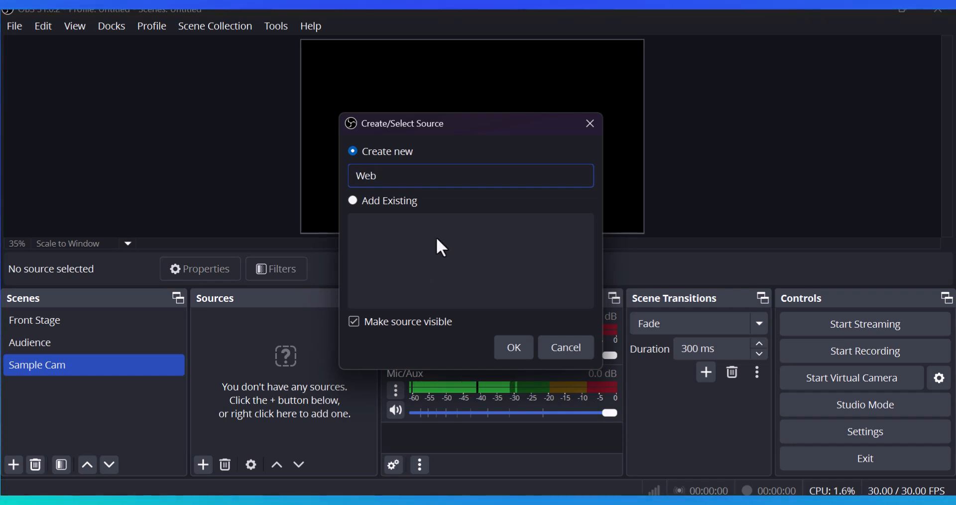
text(cam)
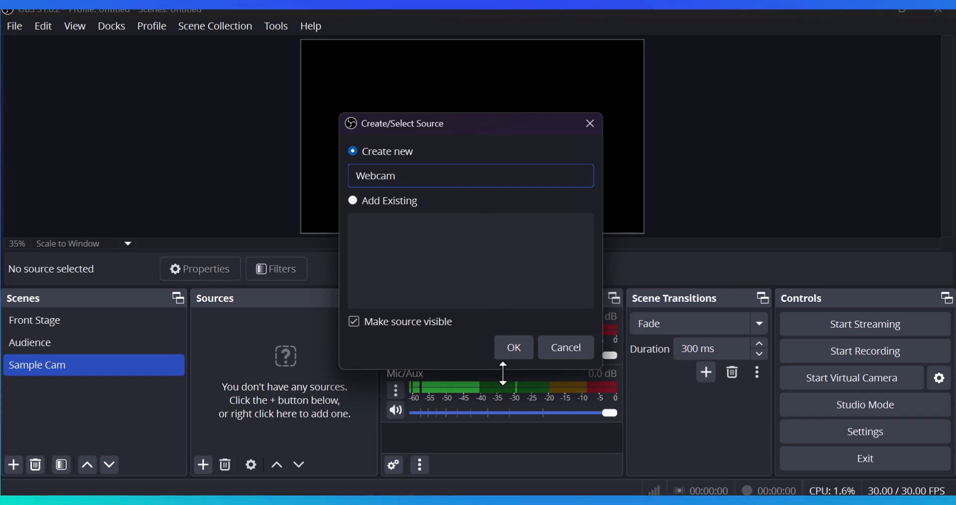
click(512, 347)
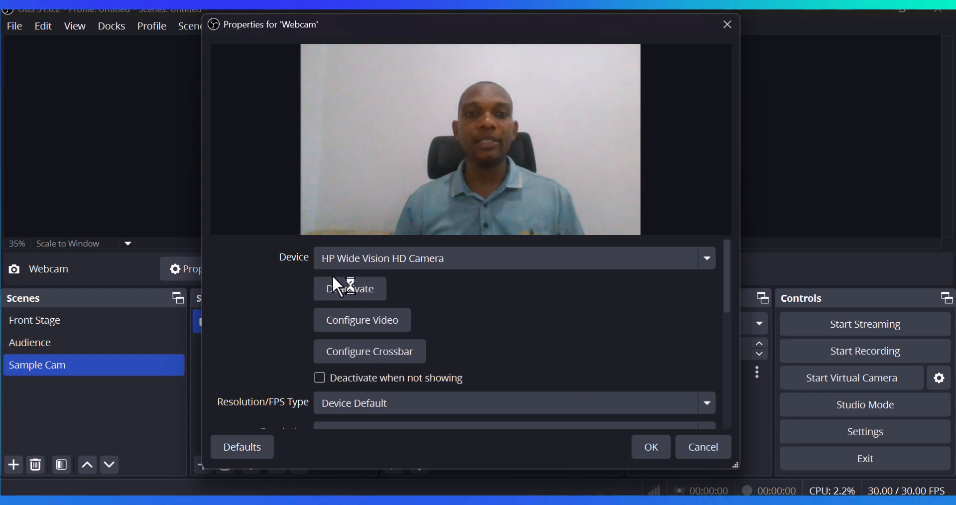
Deactivate and reactivate the webcam, then accept its properties with HP Wide Vision HD Camera as the device
click(355, 288)
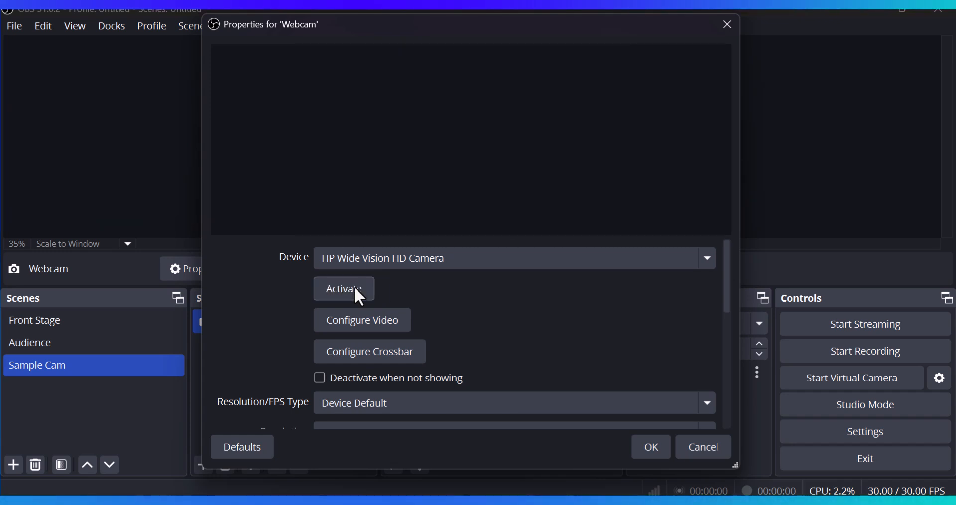
click(355, 287)
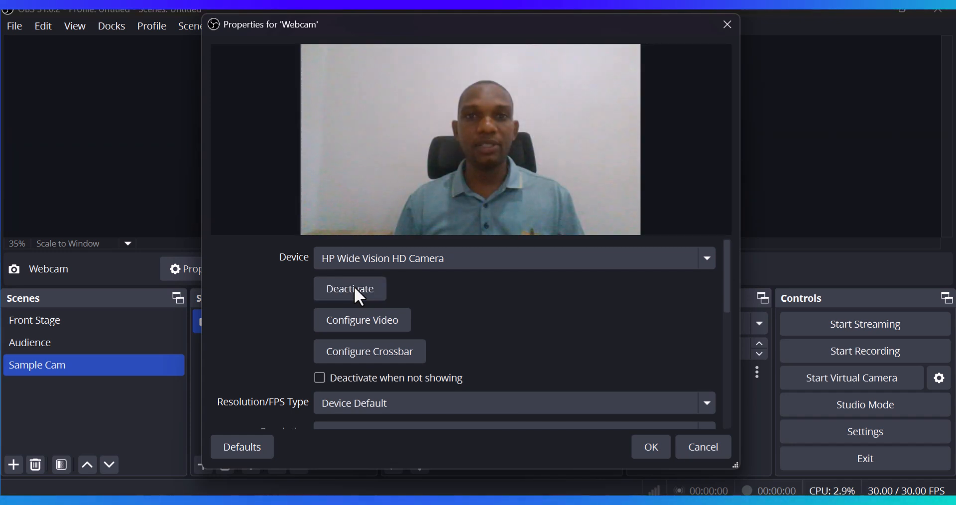
click(563, 255)
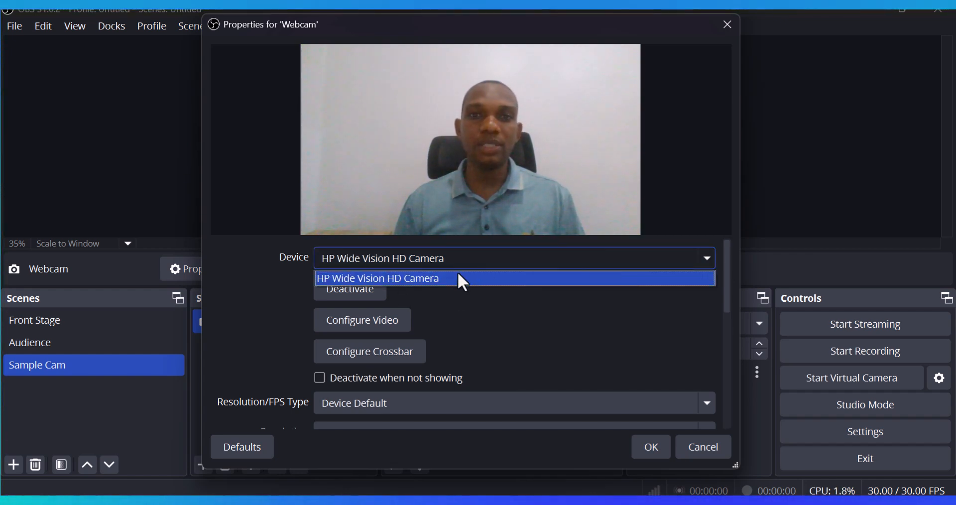
click(484, 307)
scroll(587, 353, down, 2)
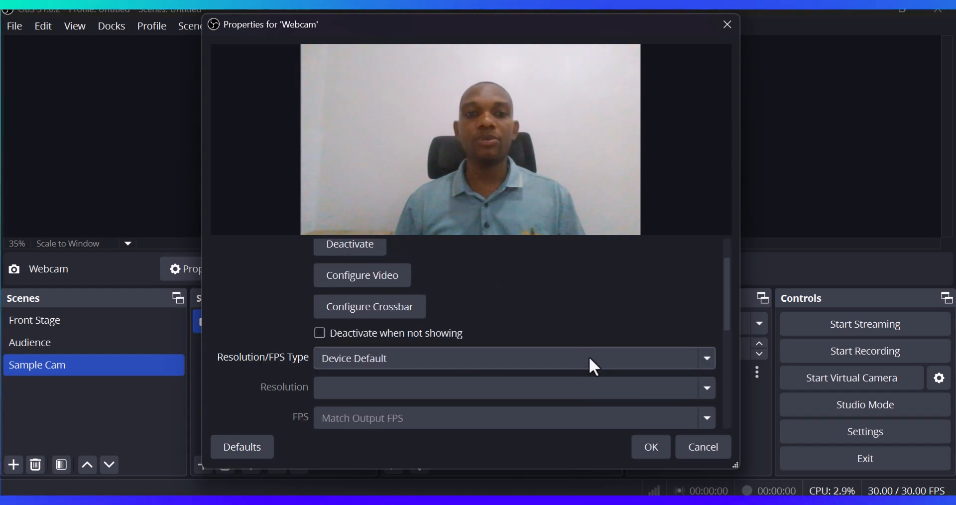
click(654, 447)
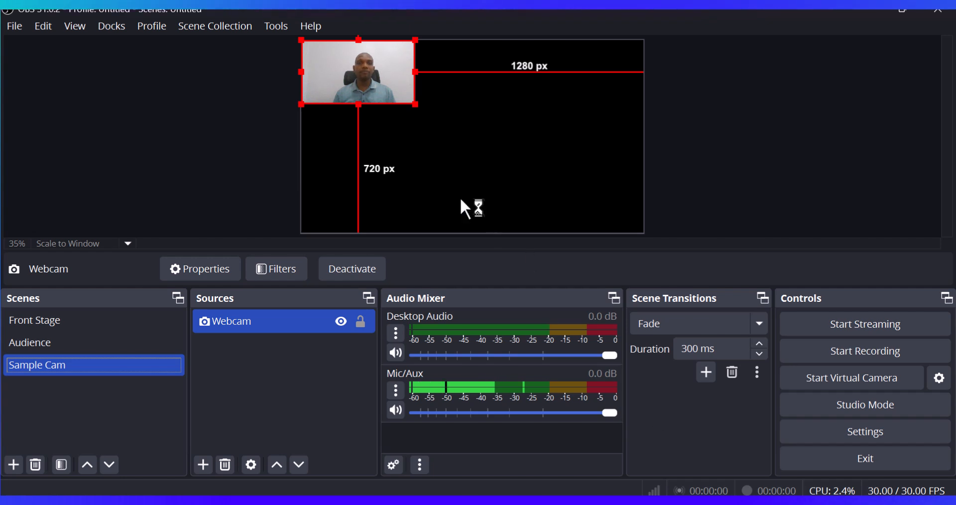
Enlarge the webcam source in the preview so that it fills the whole canvas
drag(411, 100, 649, 219)
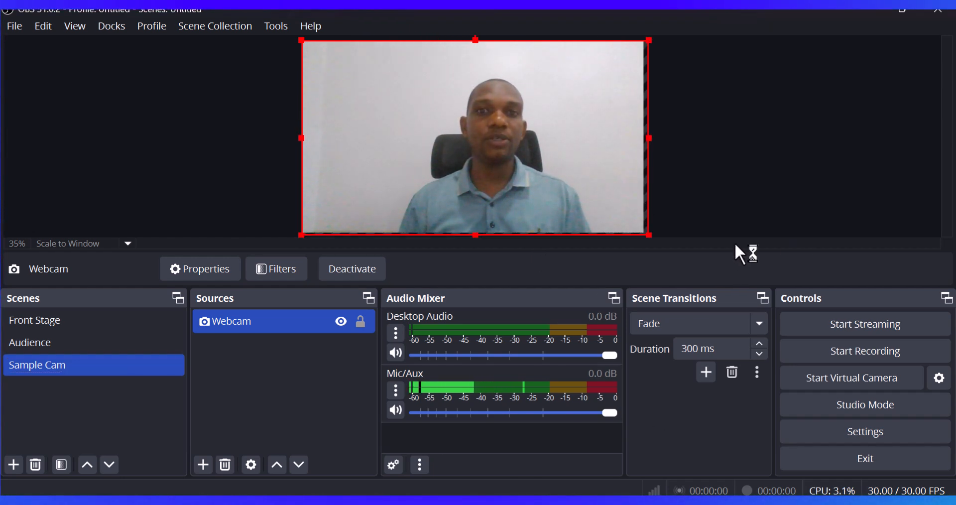
click(278, 397)
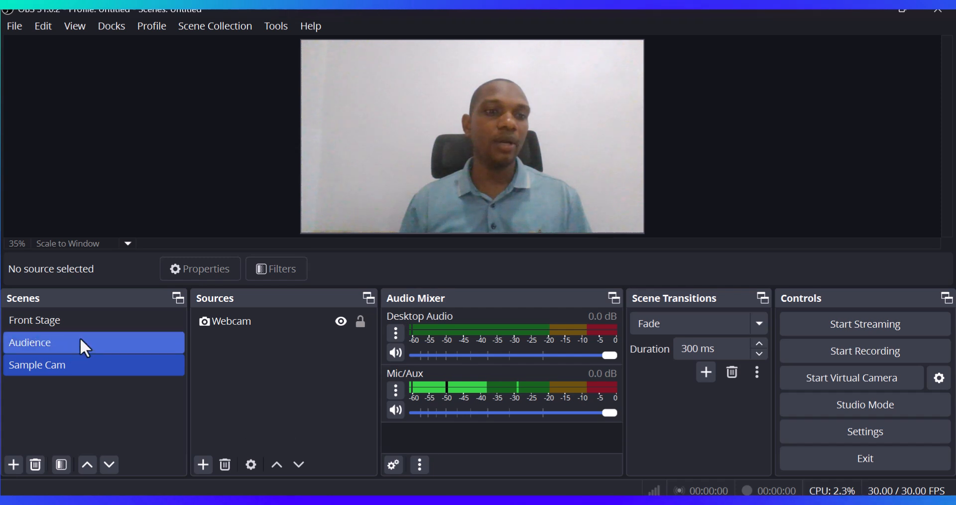
Add the existing Logo image source to the Sample Cam scene
click(204, 464)
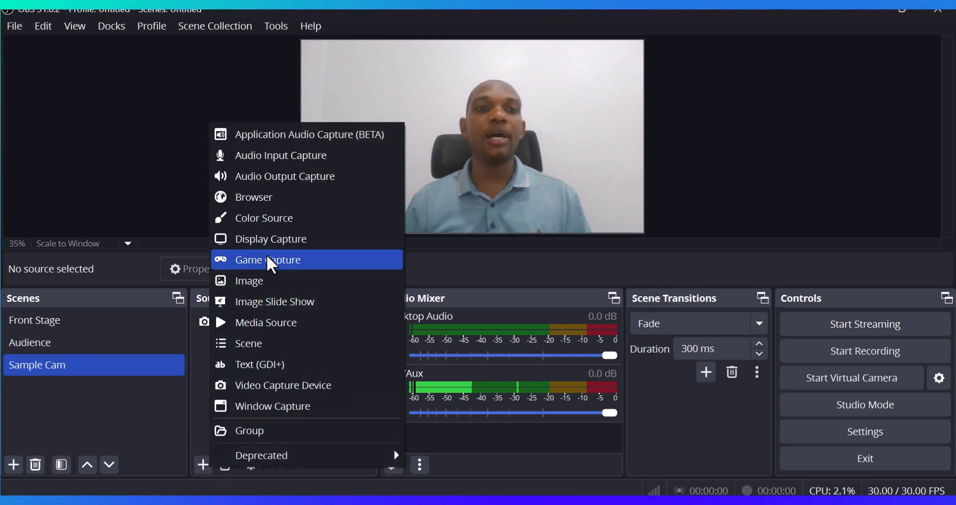
click(292, 281)
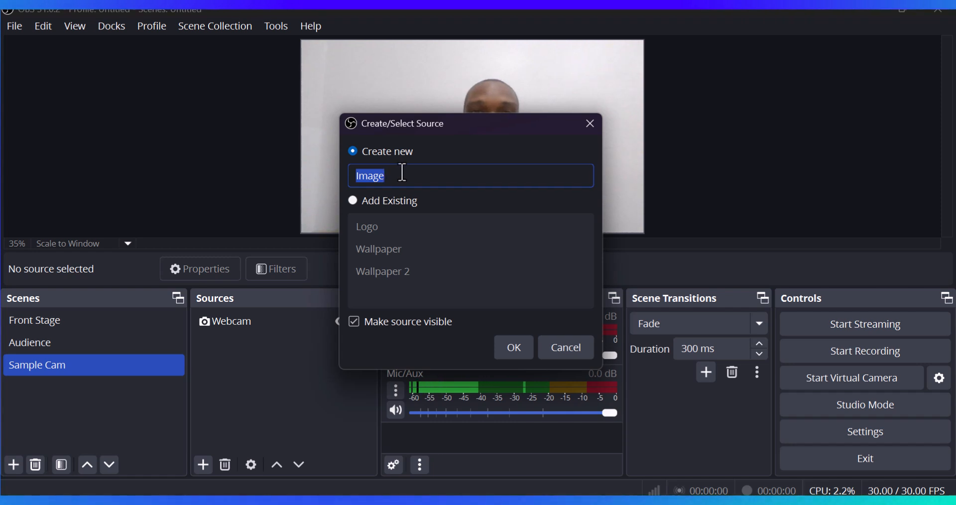
click(353, 201)
click(404, 219)
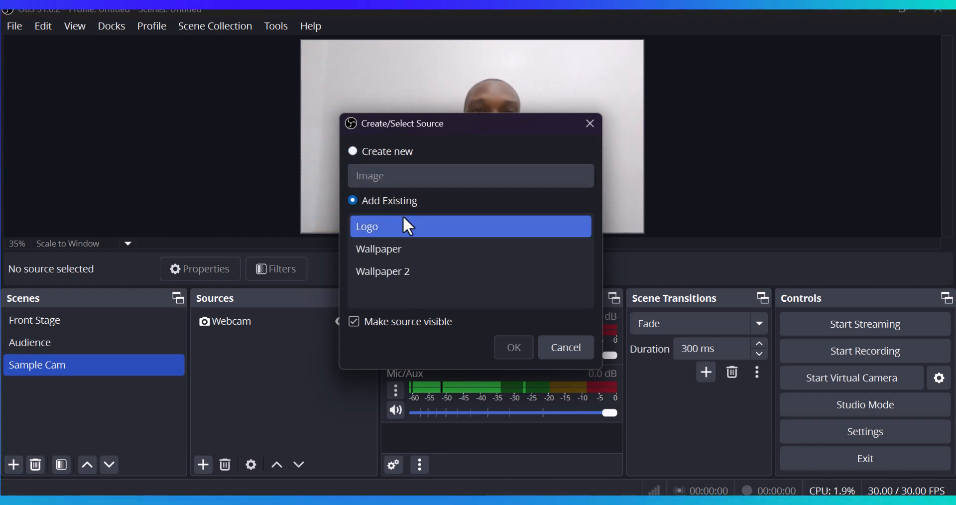
click(515, 351)
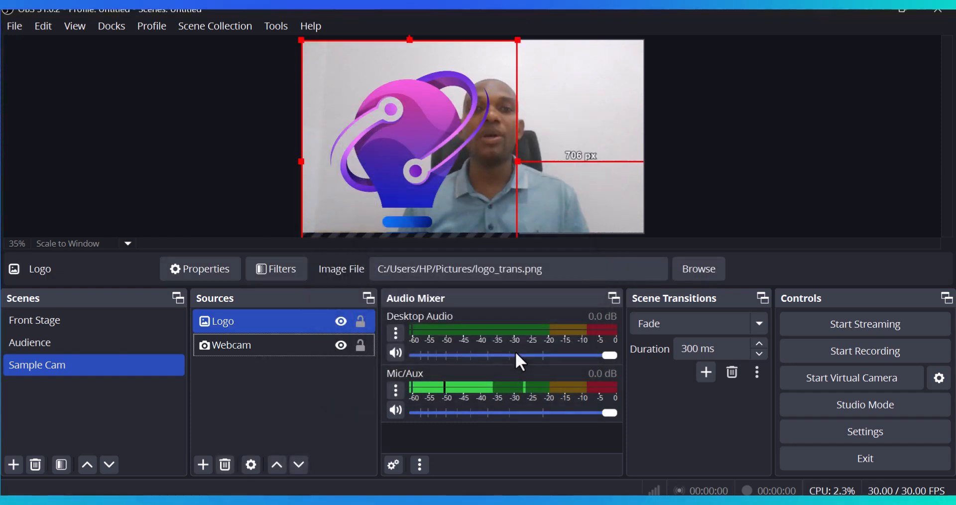
Shrink the logo to a small mark in the upper-left corner of the webcam picture and deselect it
drag(516, 39, 352, 53)
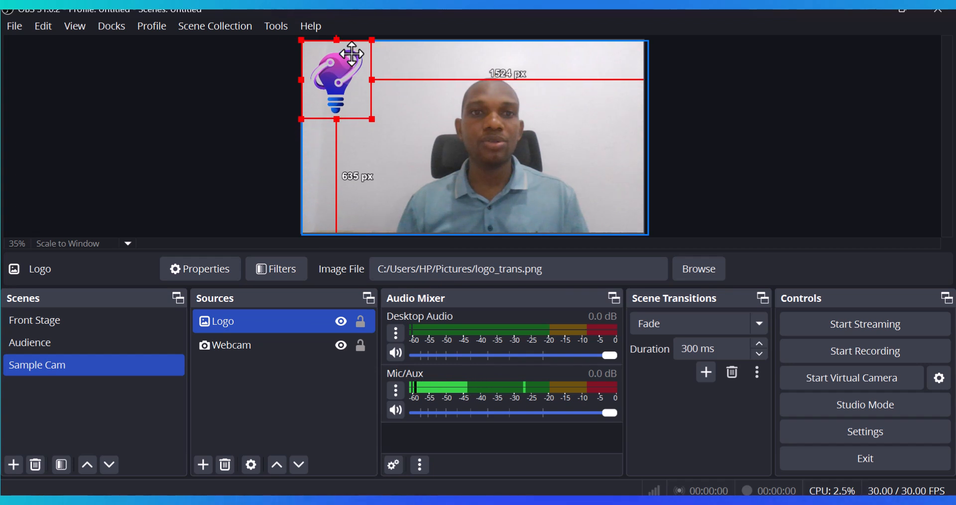
drag(372, 119, 330, 59)
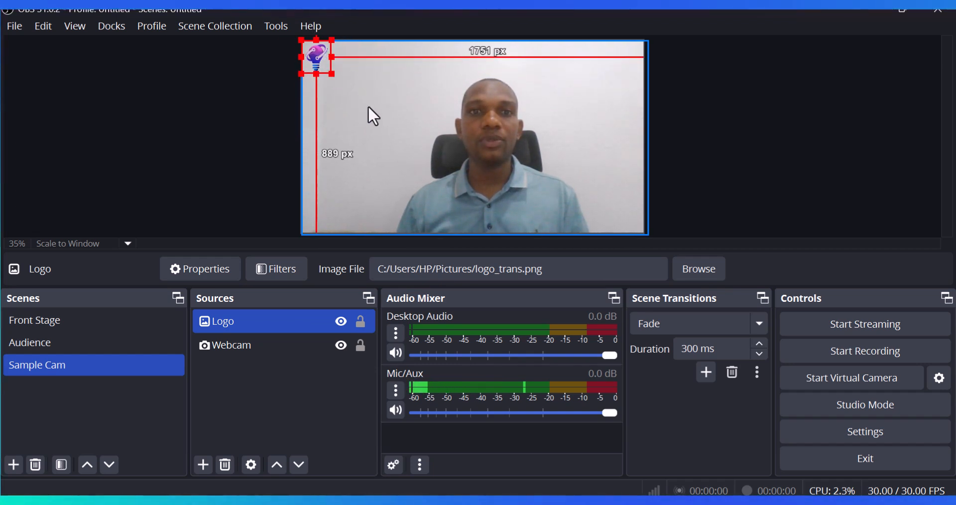
click(378, 113)
click(214, 185)
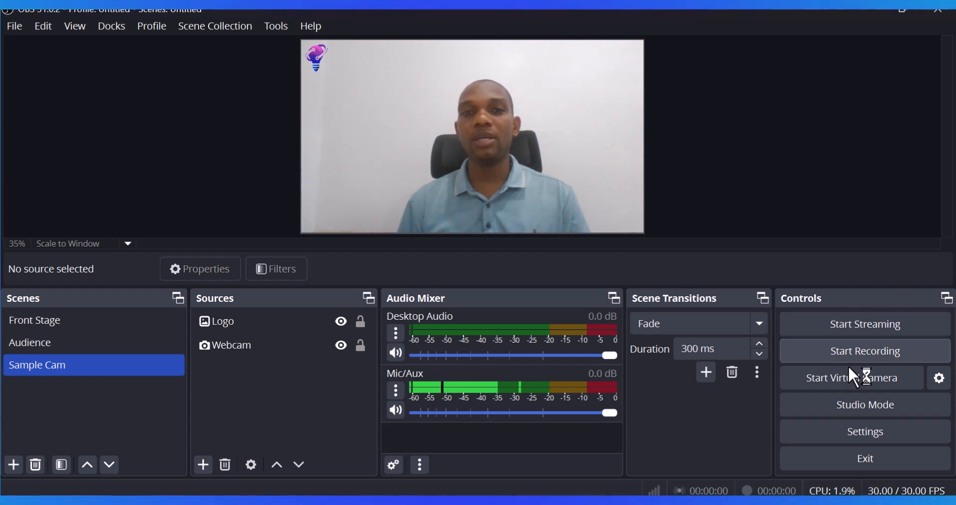
Turn on Studio Mode and transition the Front Stage scene to the program output
click(876, 401)
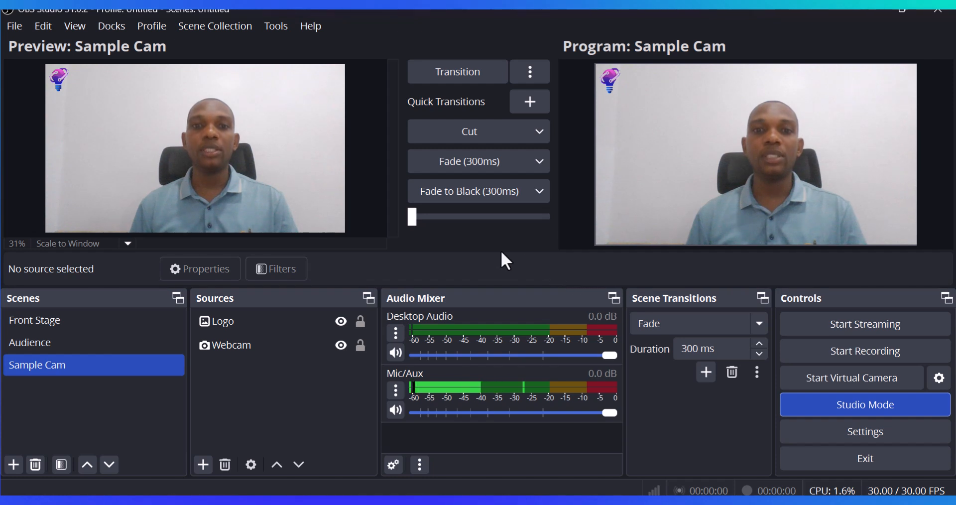
click(88, 318)
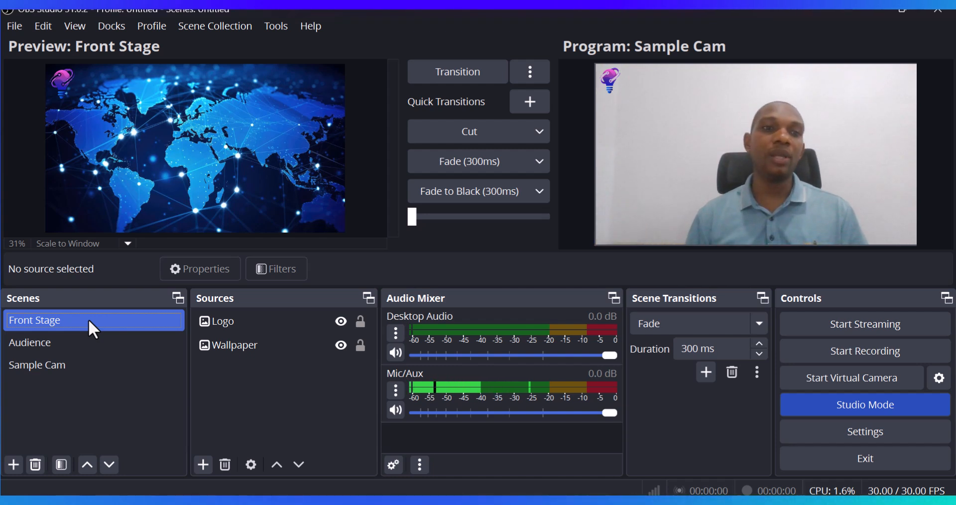
click(451, 81)
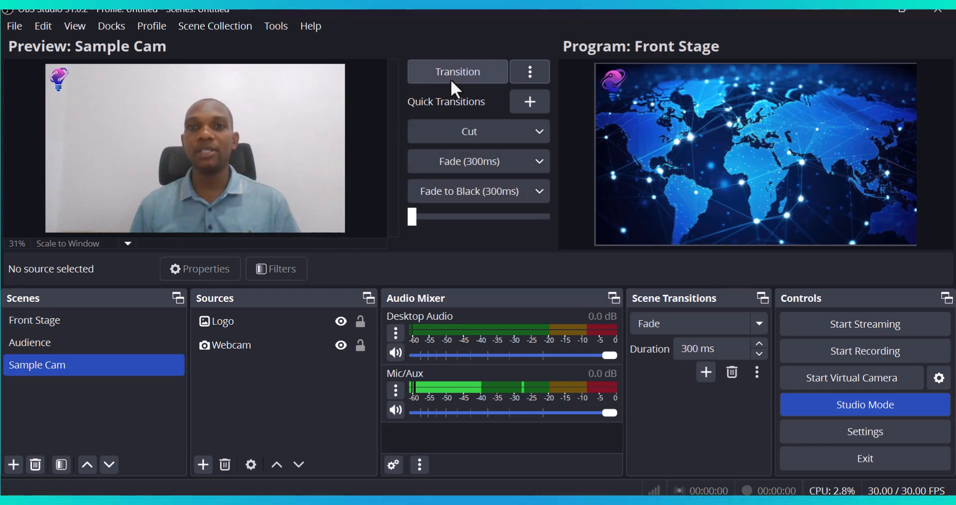
Transition the Audience scene to the program output, followed by the Sample Cam scene
ctrl+click(50, 341)
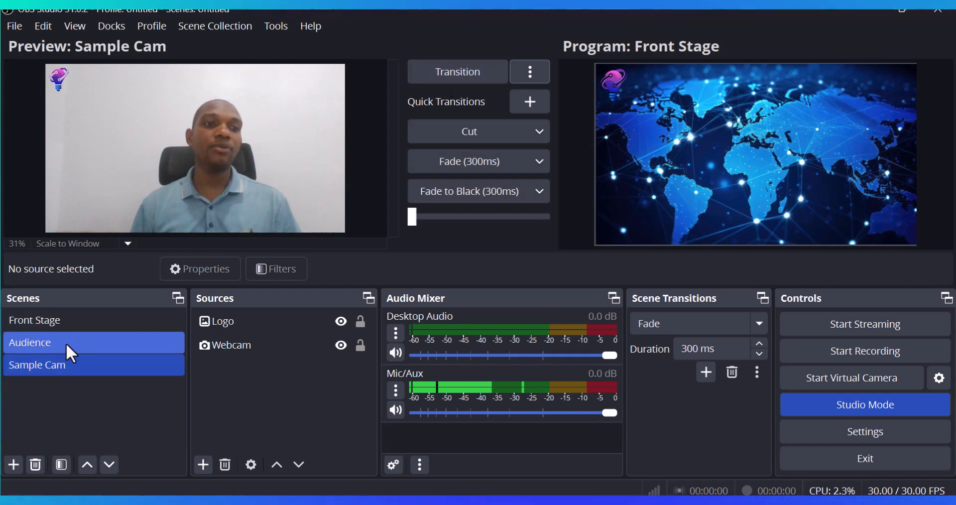
click(65, 342)
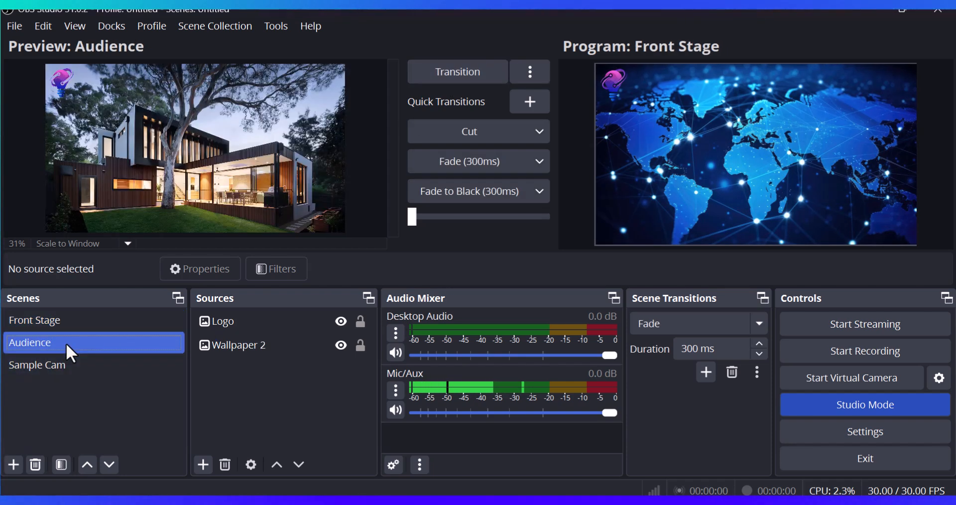
click(475, 79)
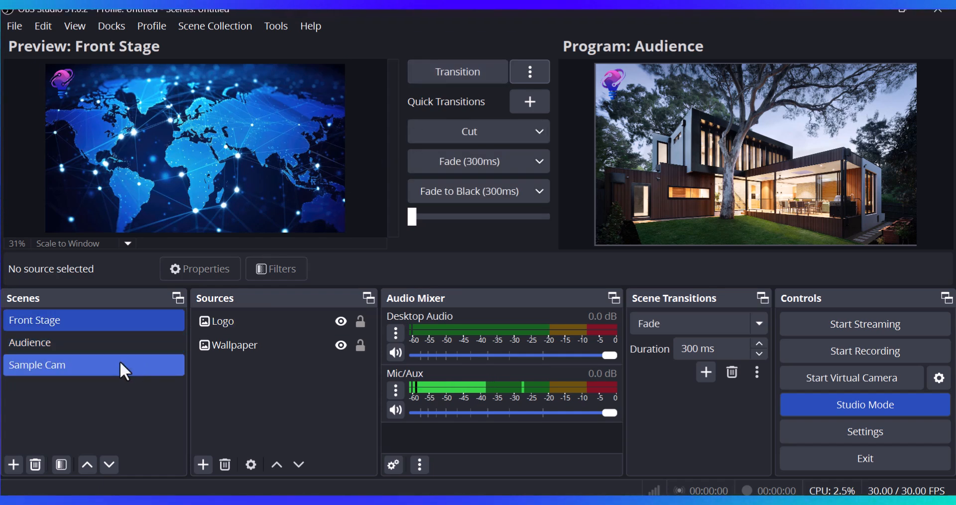
click(120, 364)
click(458, 68)
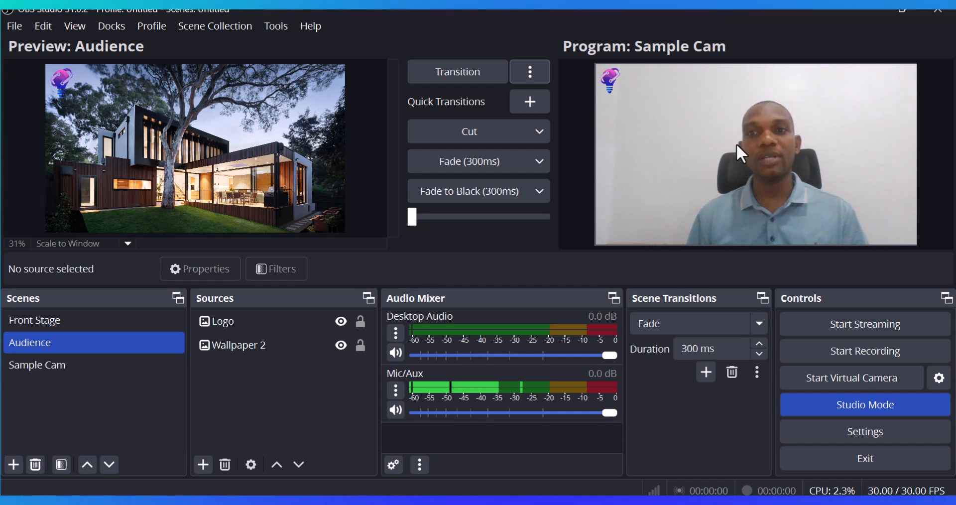
Open a fullscreen projector of the program output on DISPLAY2: 1920x1080 @ -1920,-44
right_click(733, 103)
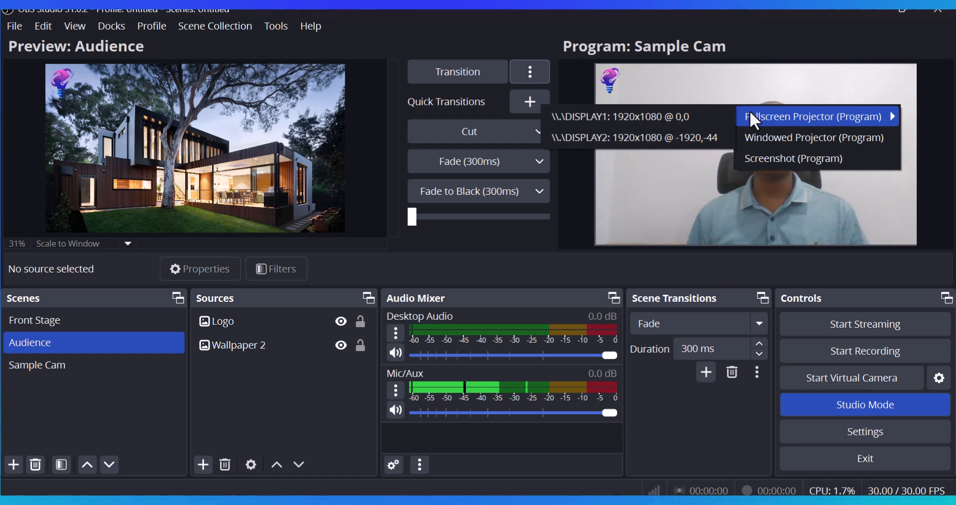
right_click(671, 130)
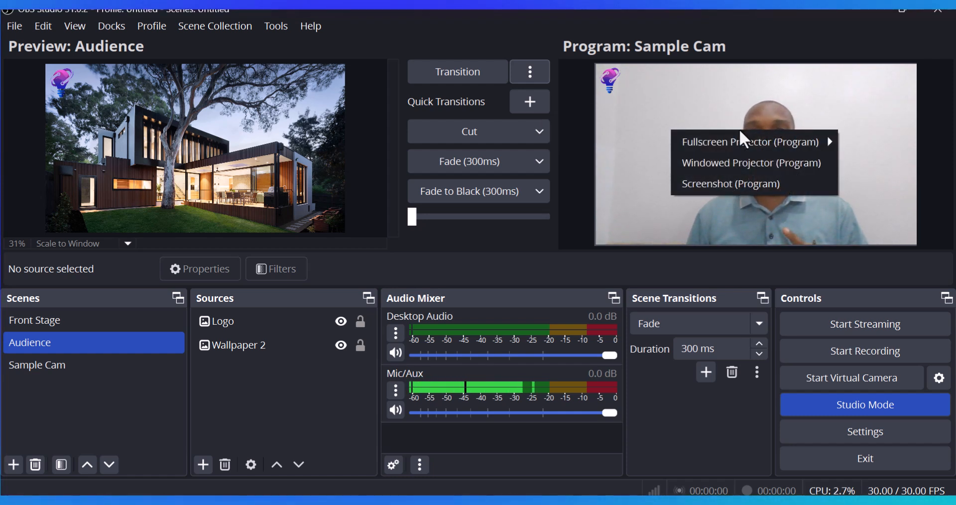
mouse_move(740, 135)
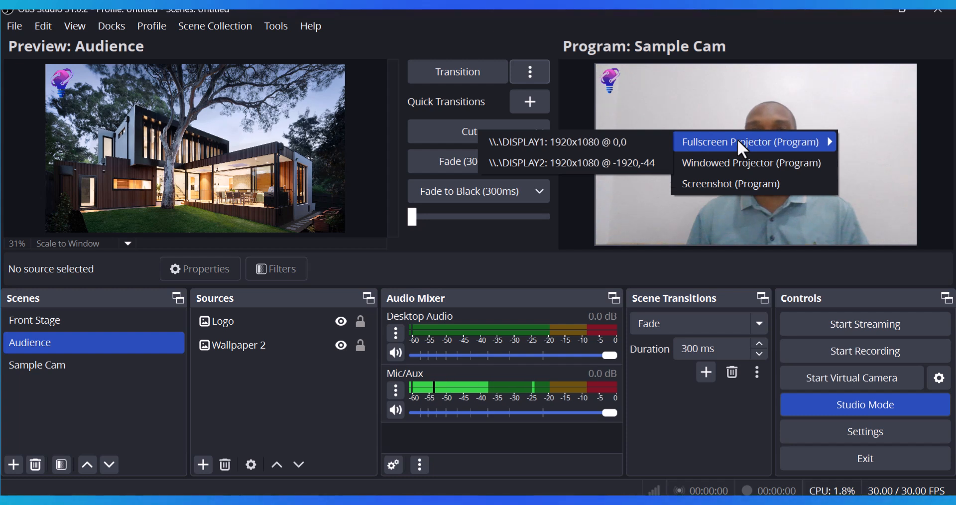
click(589, 146)
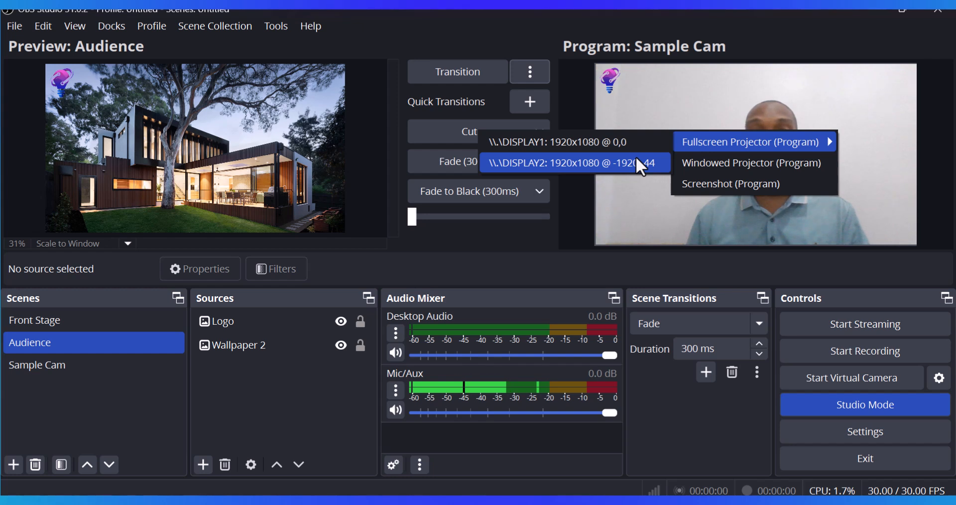
click(636, 157)
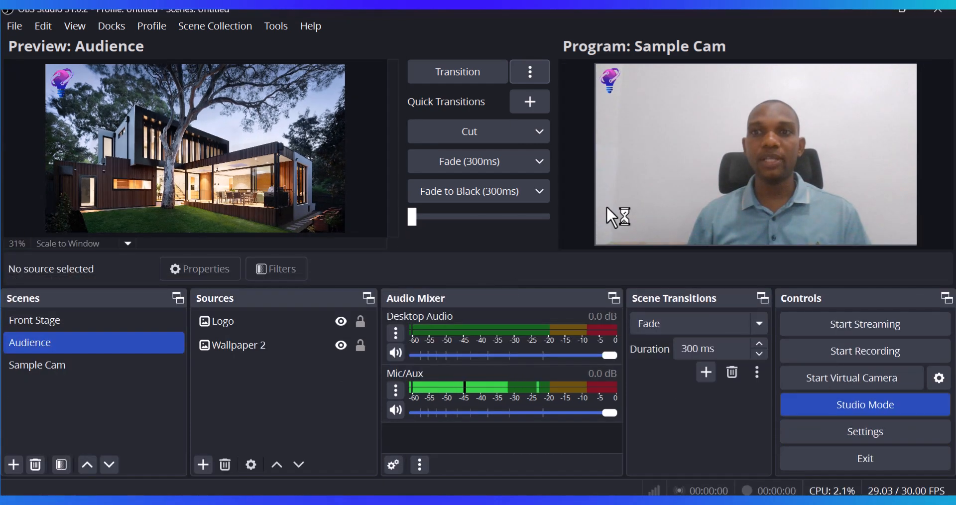
Check which displays are offered for the program output's fullscreen projector and dismiss the list
right_click(716, 135)
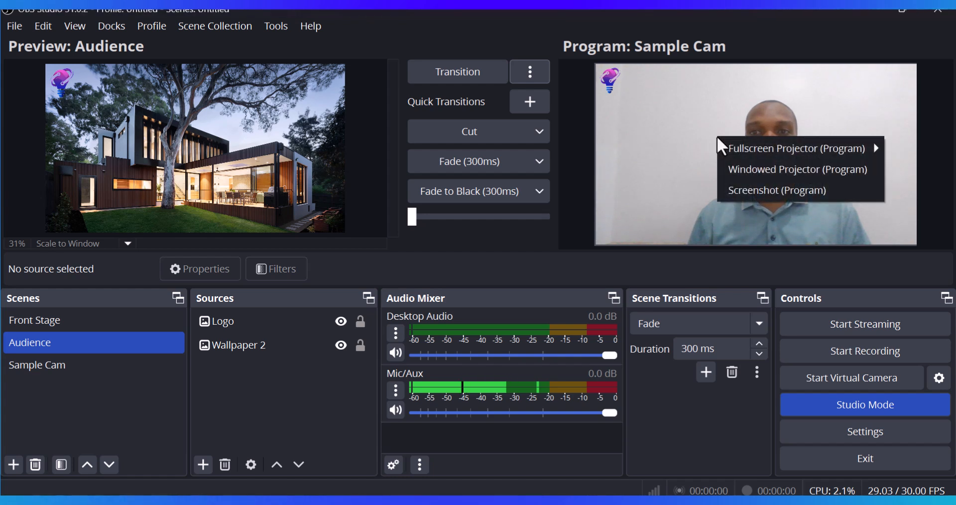
mouse_move(725, 141)
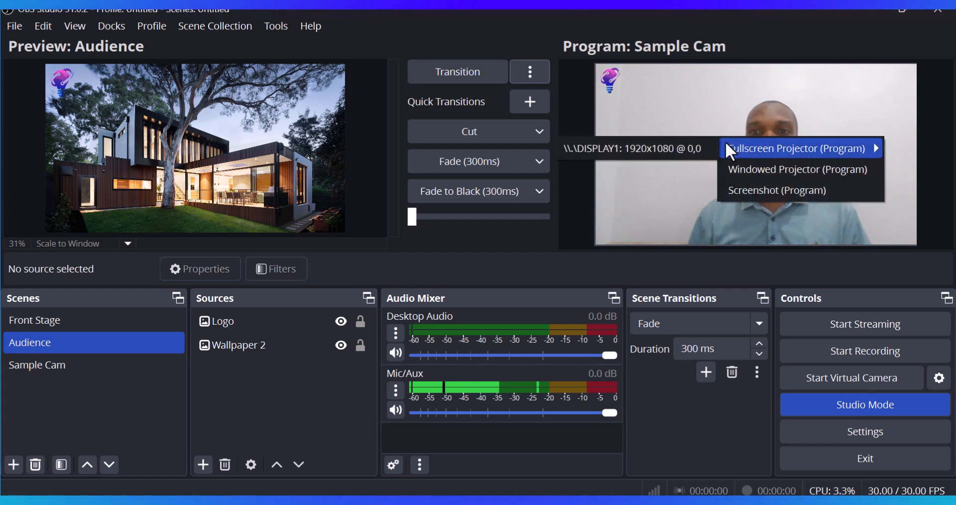
click(658, 154)
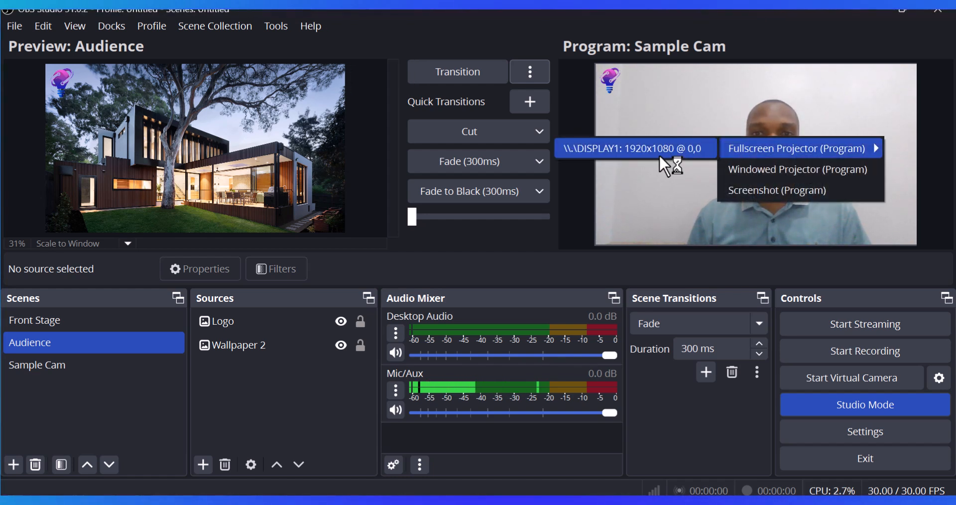
click(443, 39)
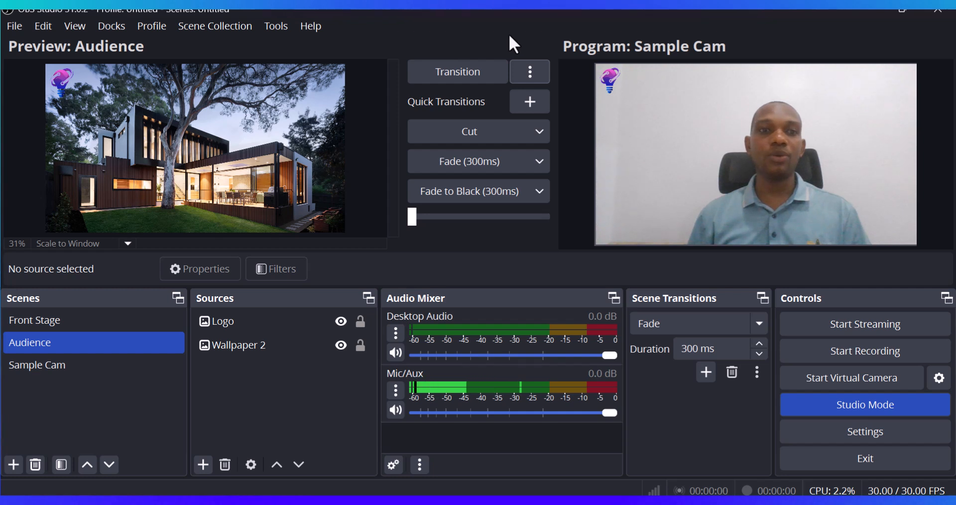